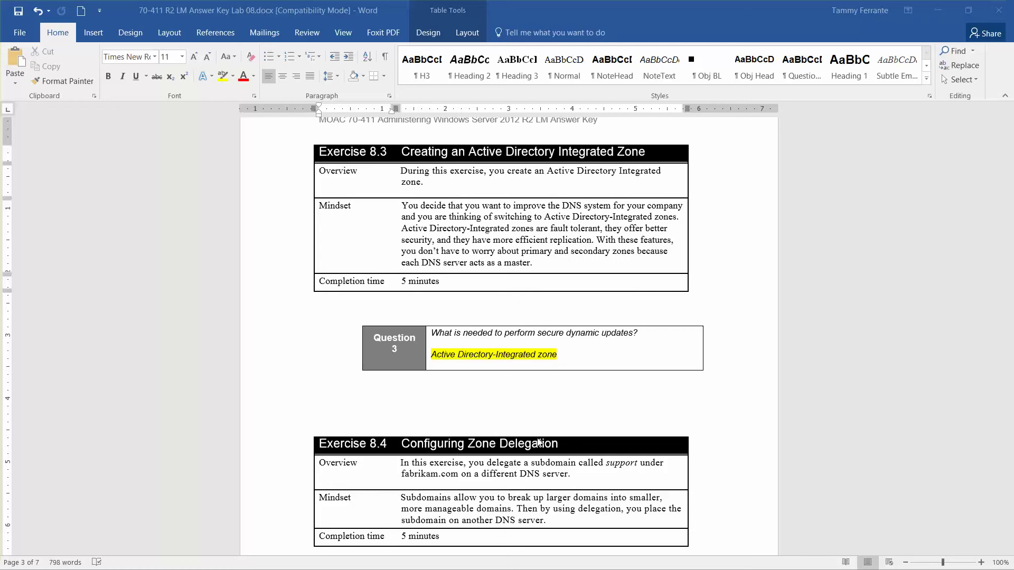
Start a new AD-integrated primary forward zone, replicated to all DNS servers in contoso.com
left_click(945, 10)
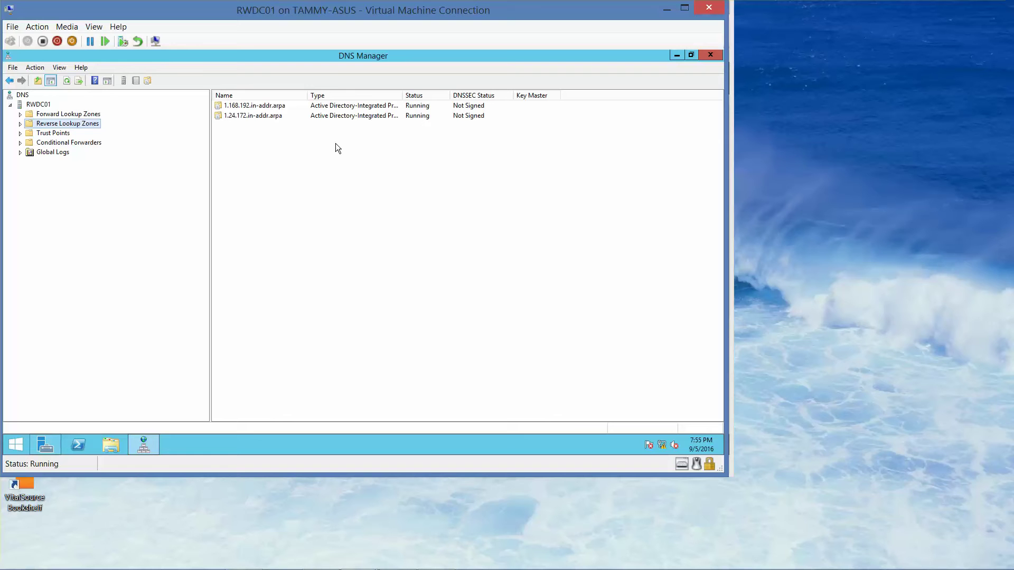
left_click(65, 115)
right_click(66, 117)
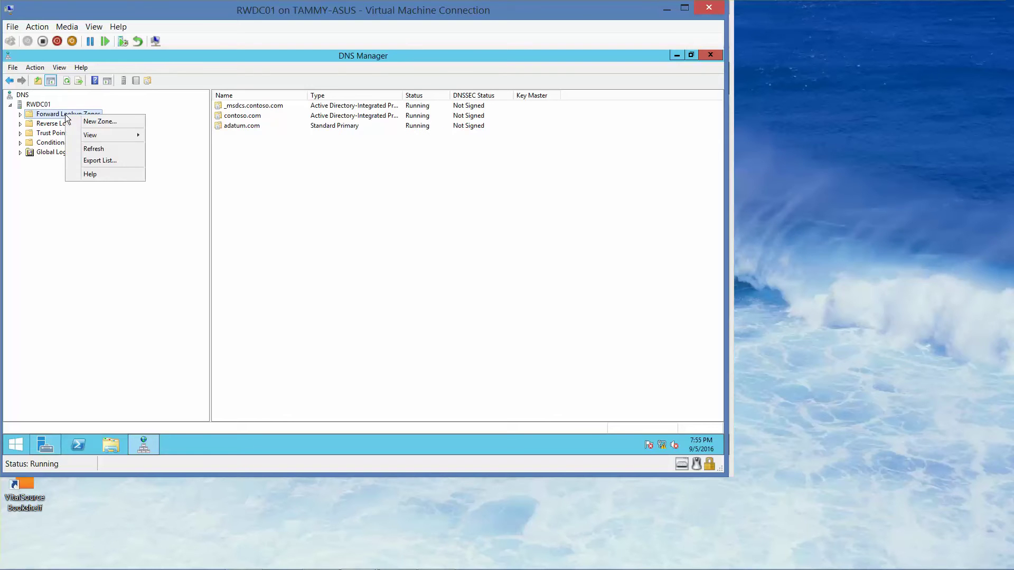
left_click(113, 119)
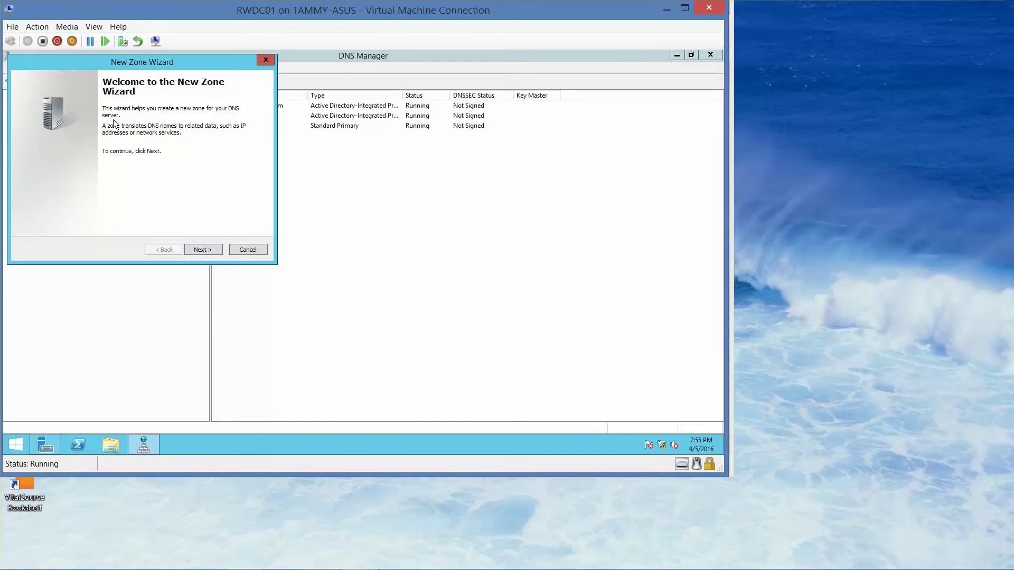
left_click(209, 250)
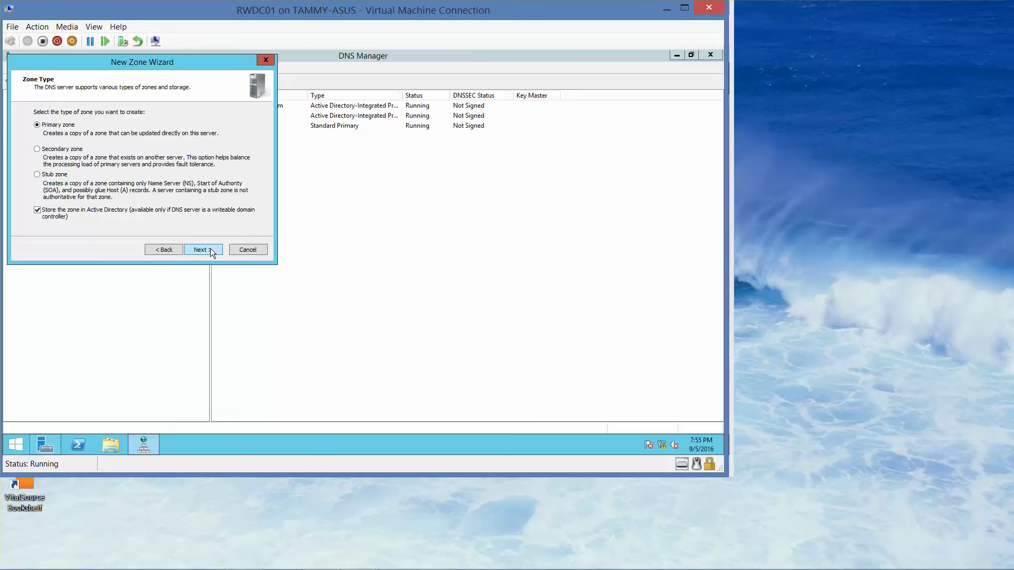
left_click(210, 249)
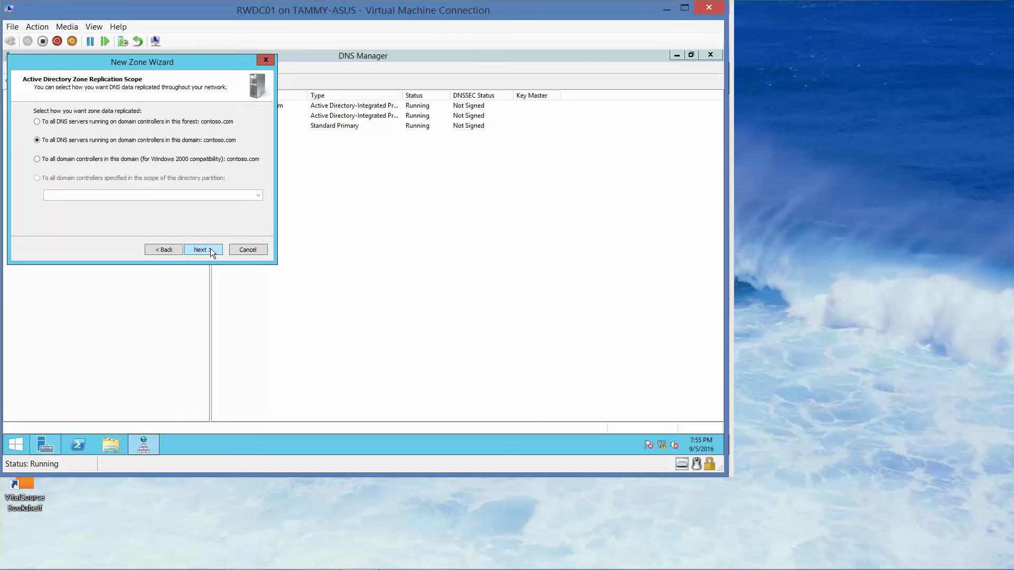
left_click(209, 250)
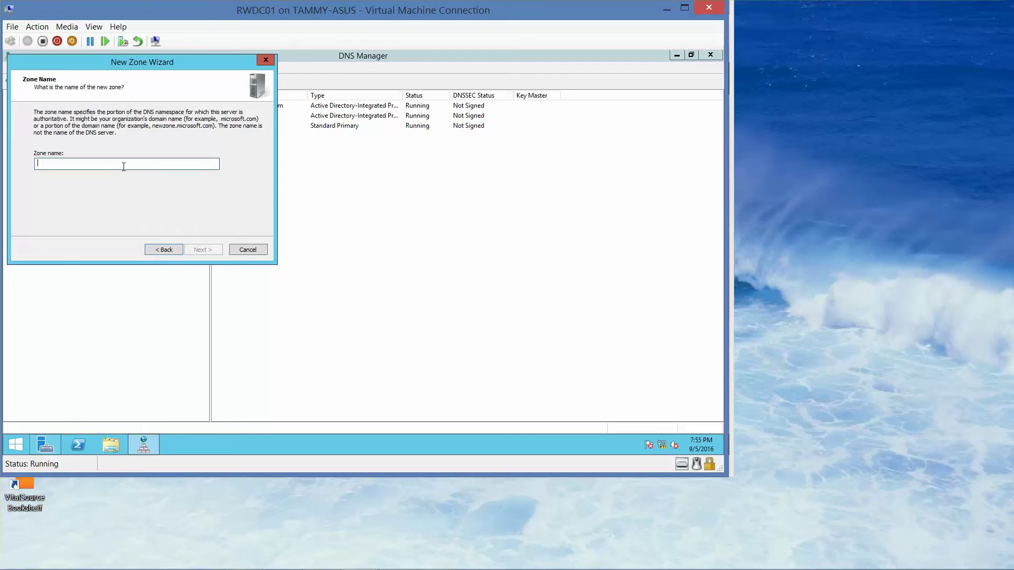
Name the zone fabrikam.com and keep only secure dynamic updates allowed
type("fabrikam.com")
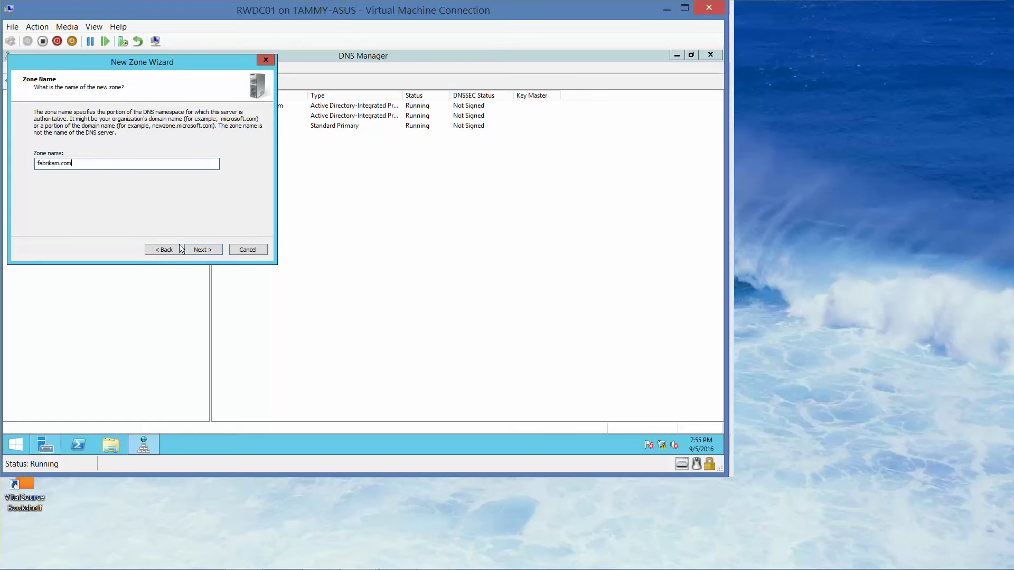
left_click(197, 248)
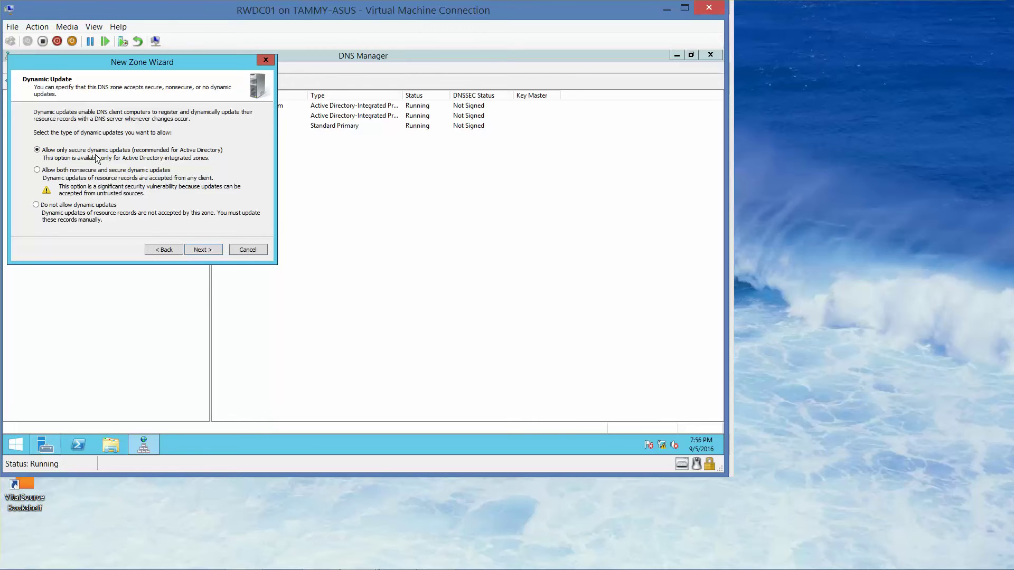
left_click(199, 250)
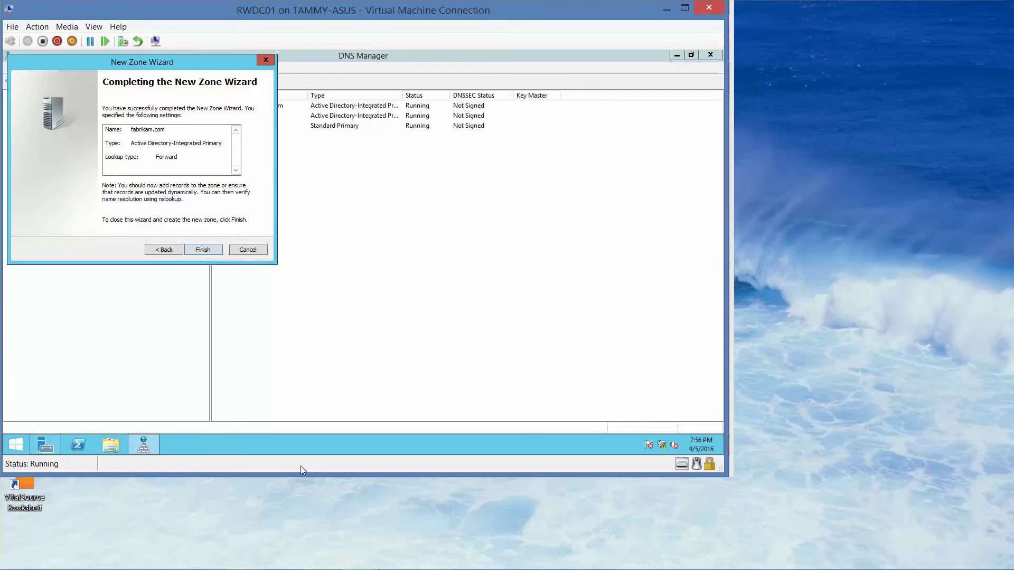
mouse_move(303, 568)
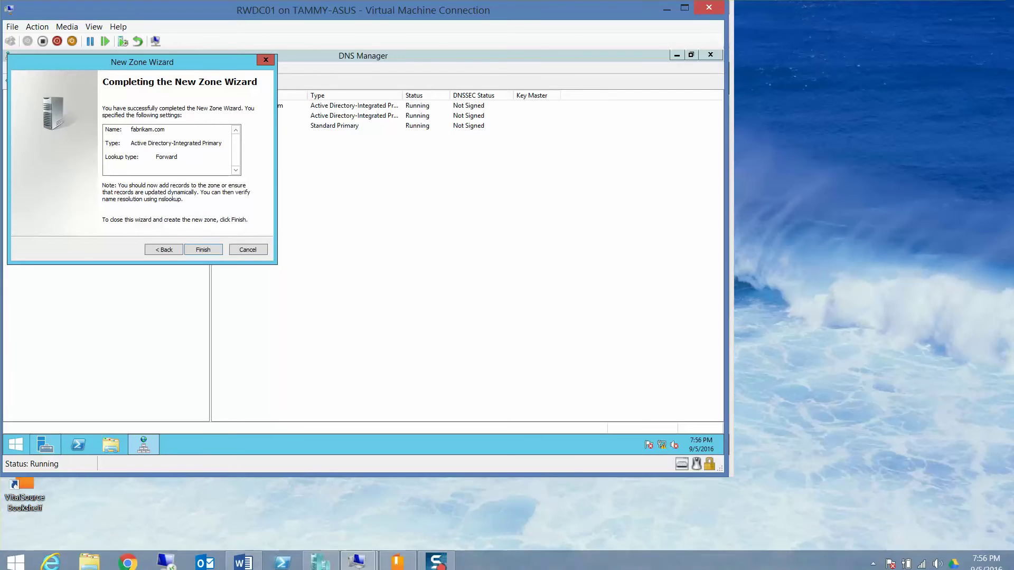
left_click(242, 558)
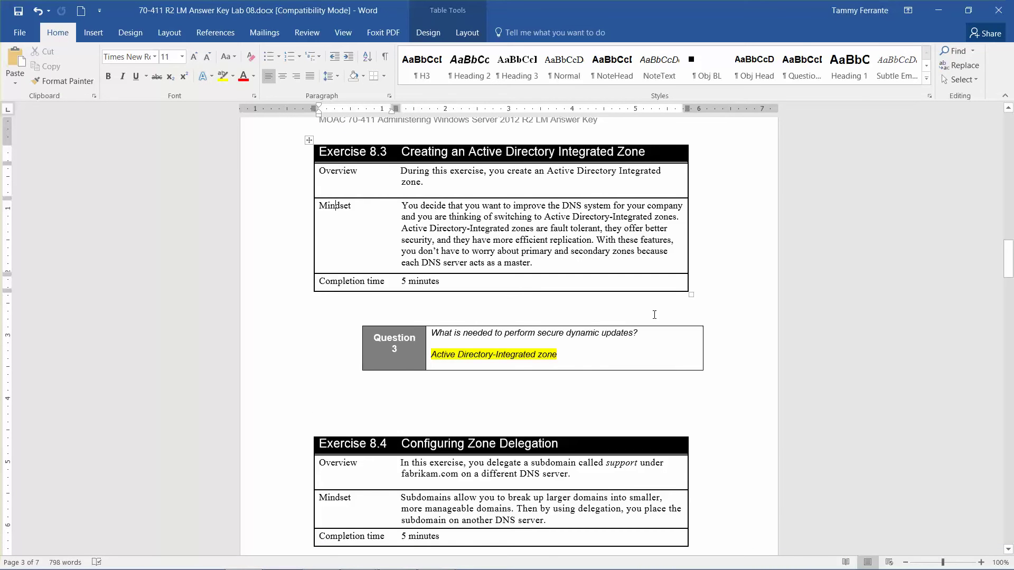
left_click(937, 12)
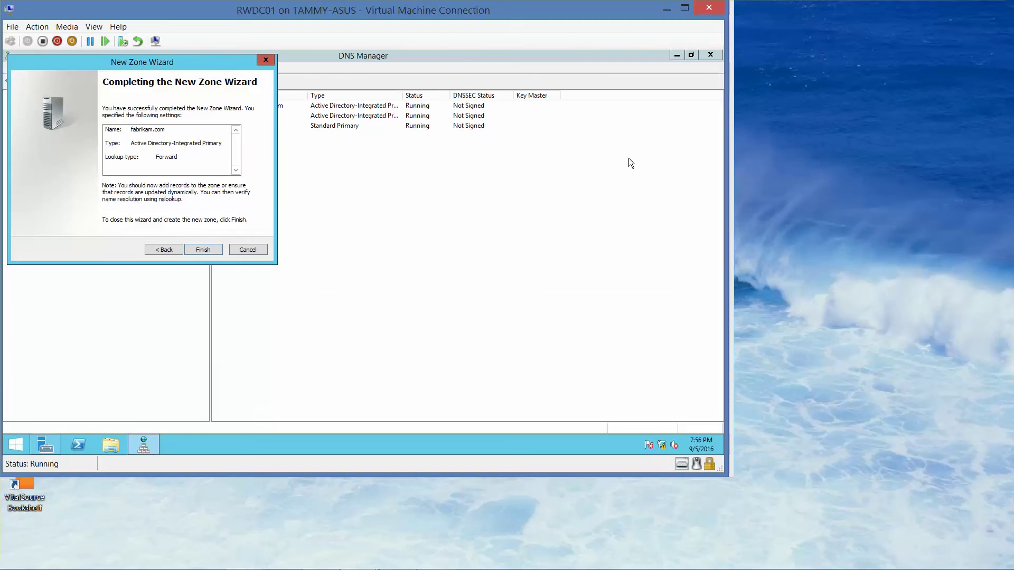
Finish the fabrikam.com zone and bring the Word answer key back to the front
left_click(204, 250)
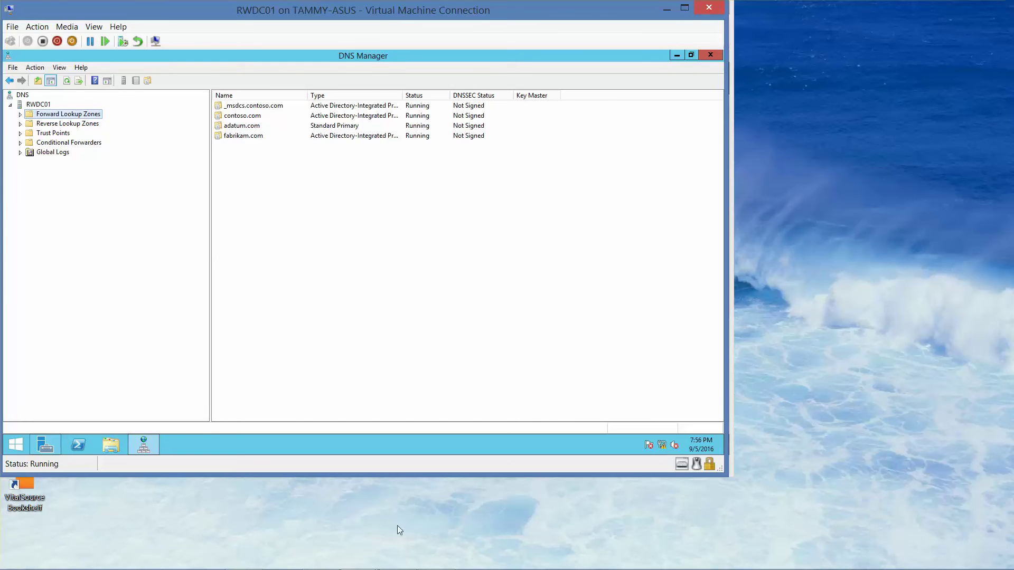
left_click(242, 560)
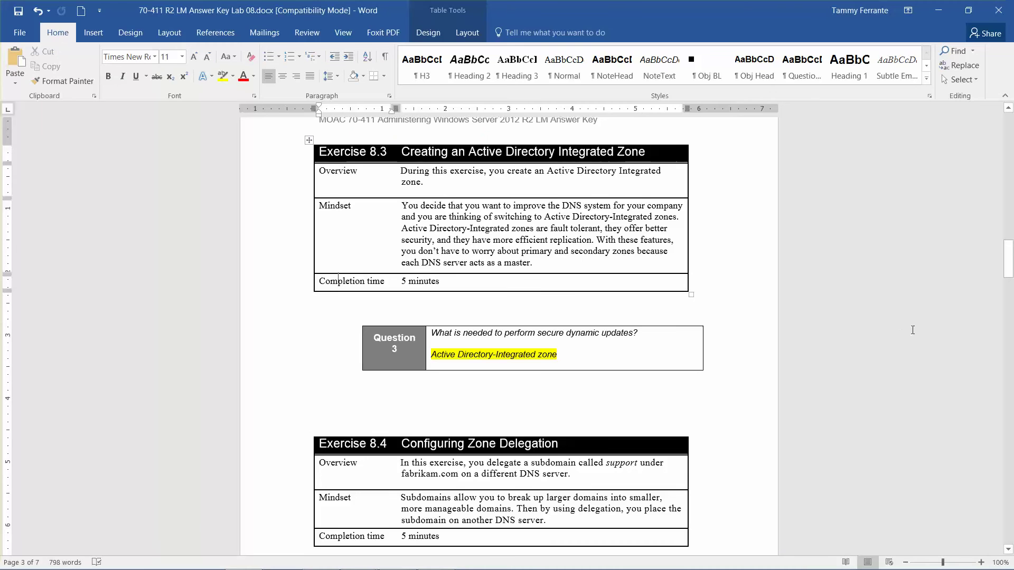
Read the answer key down through Exercise 8.4 to Question 4, then minimize Word
left_click(723, 381)
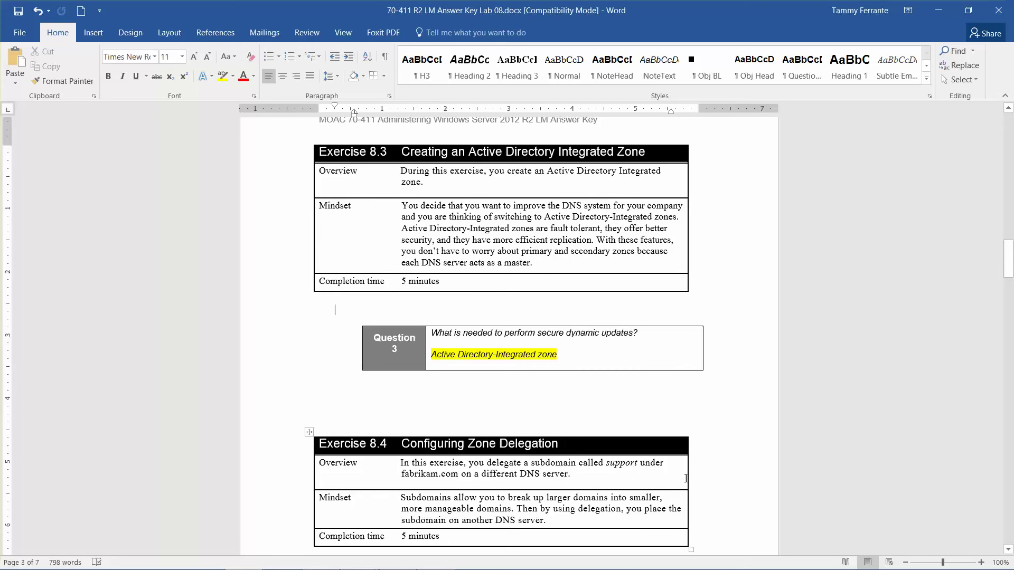
left_click(939, 10)
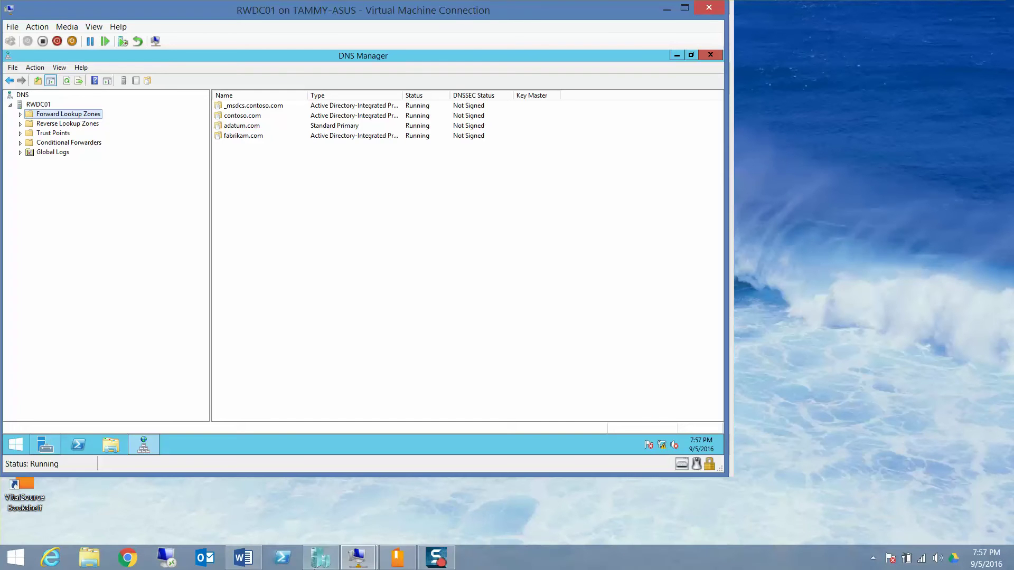
left_click(244, 558)
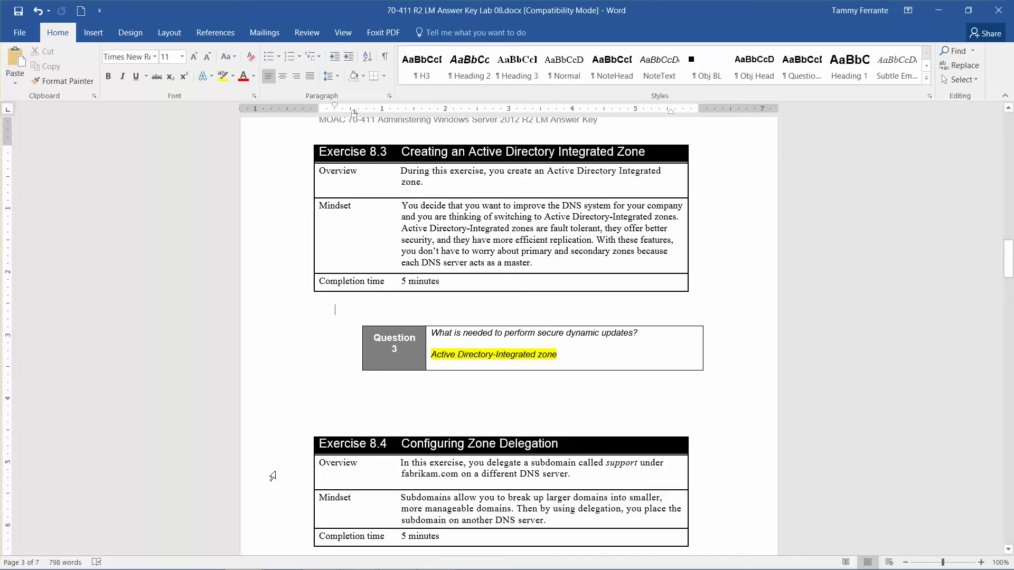
key("Down")
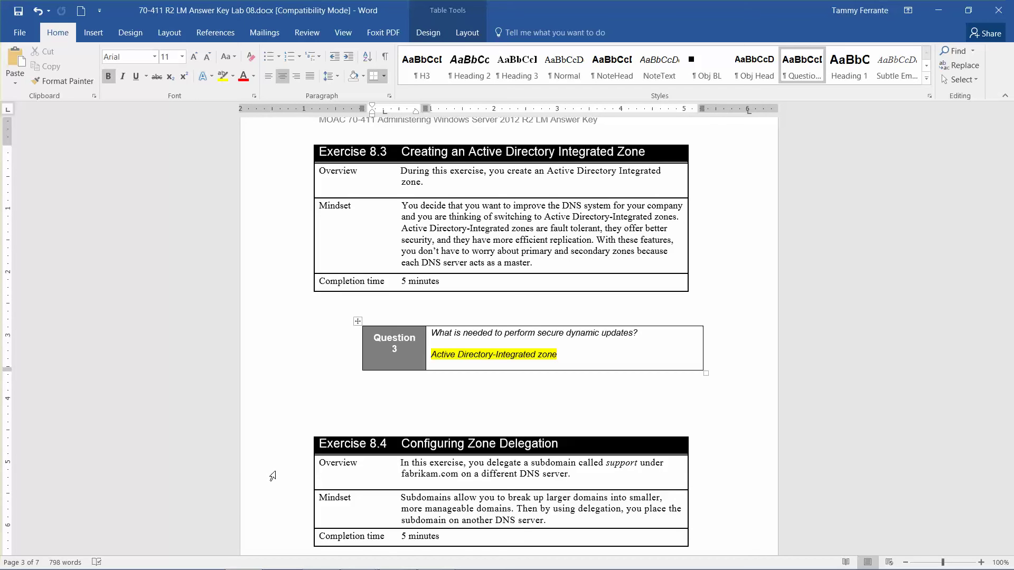
key("Down")
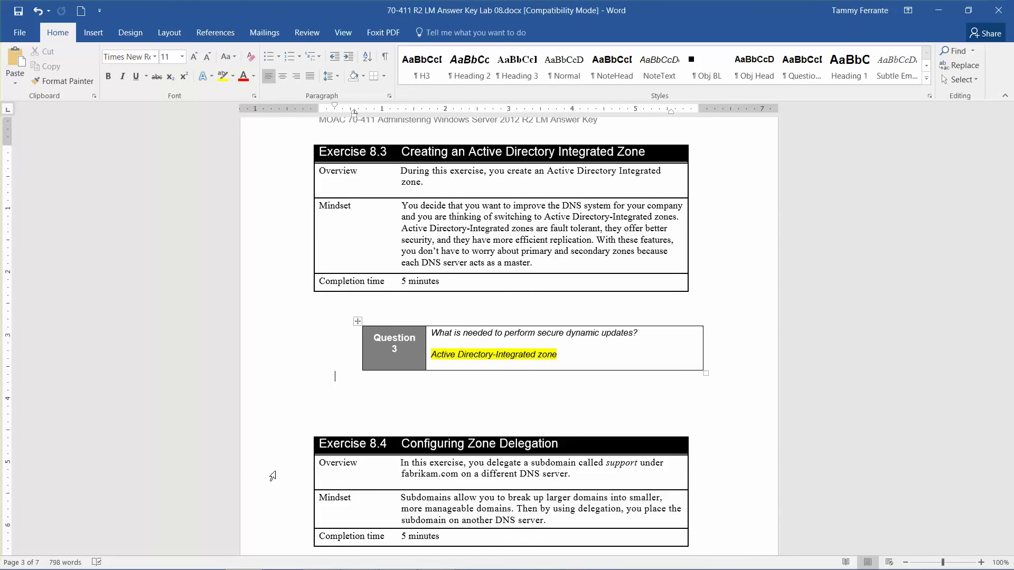
key("Down")
key("Down")
key("Down")
key("Down")
key("Down")
key("Down")
key("Down")
key("Down")
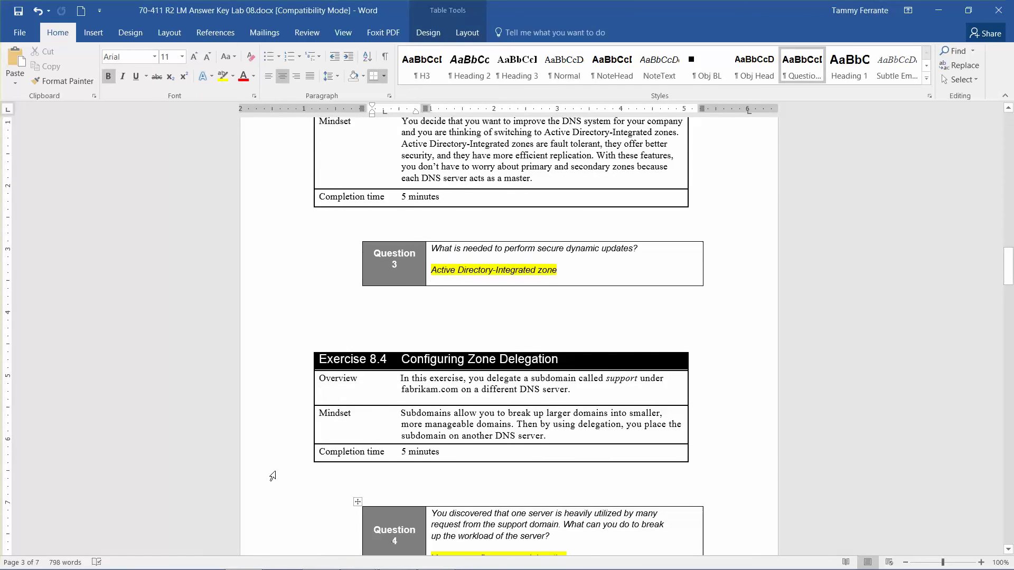
key("Down")
key("Down")
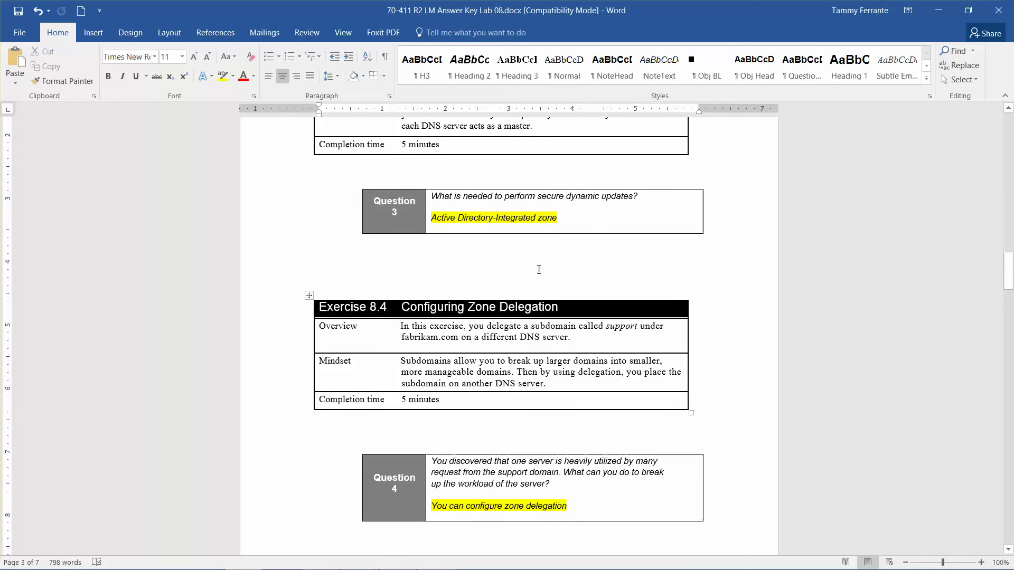
left_click(937, 10)
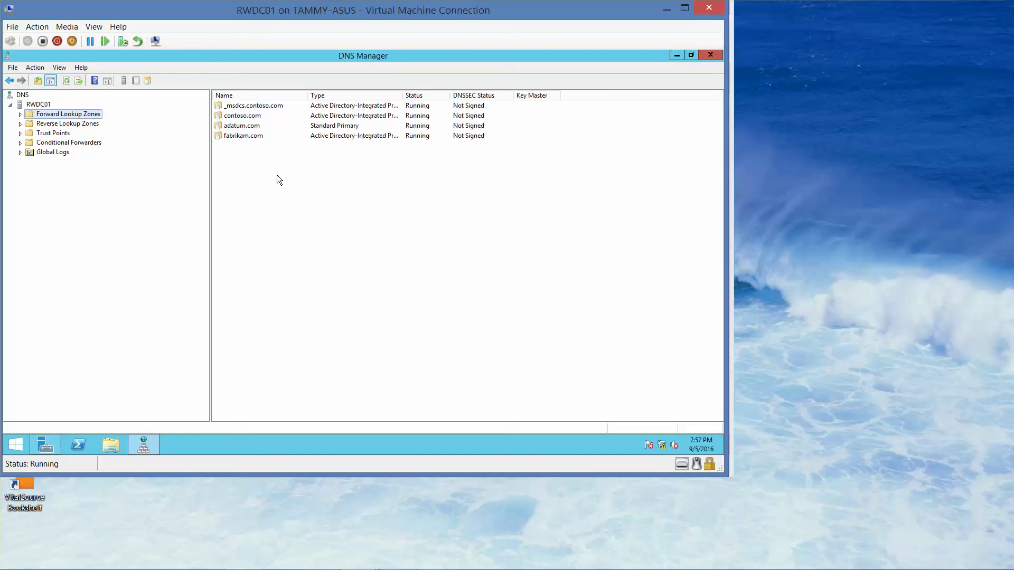
Open the New Delegation Wizard from the fabrikam.com zone
left_click(20, 114)
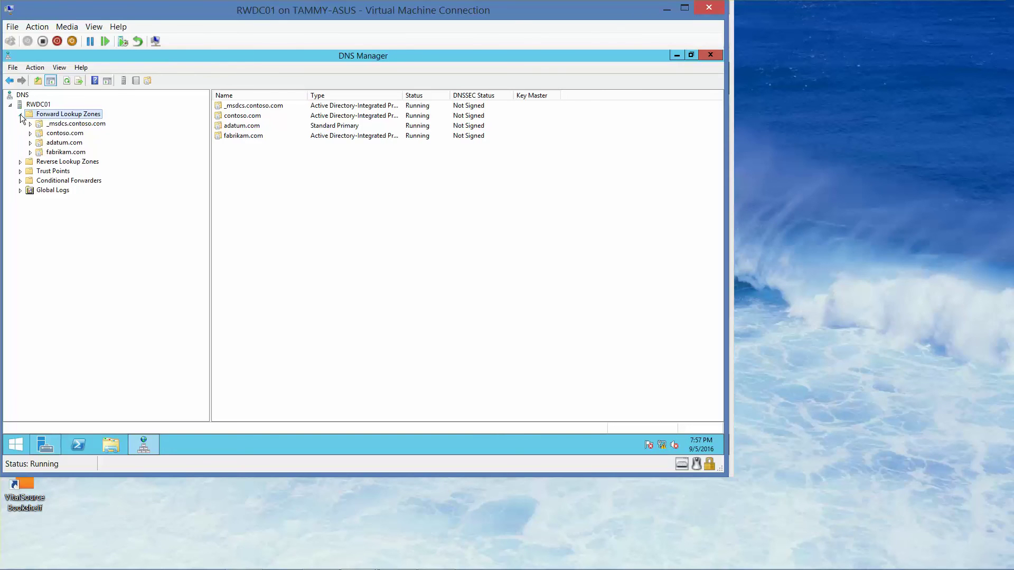
left_click(77, 153)
right_click(76, 154)
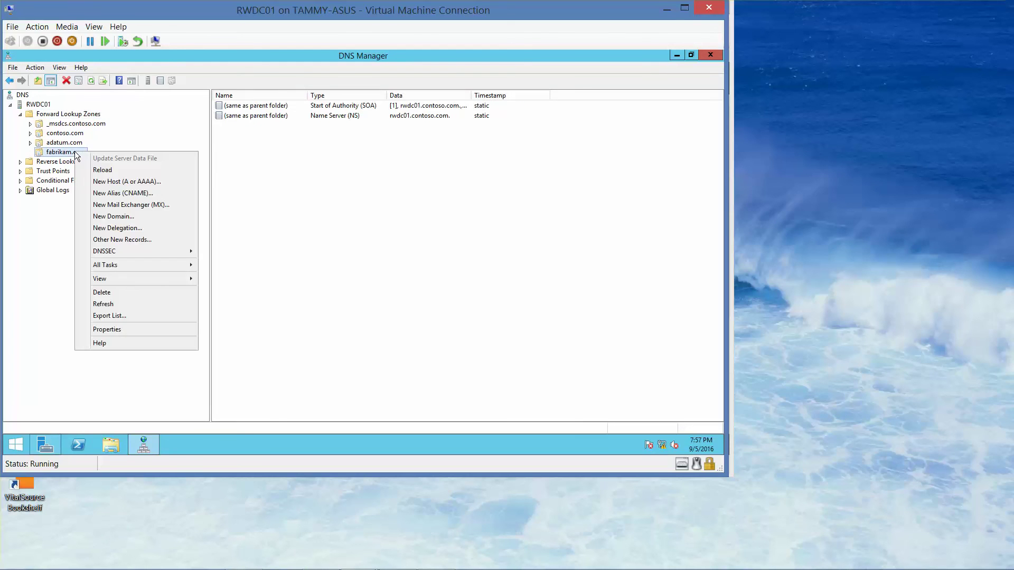
left_click(137, 230)
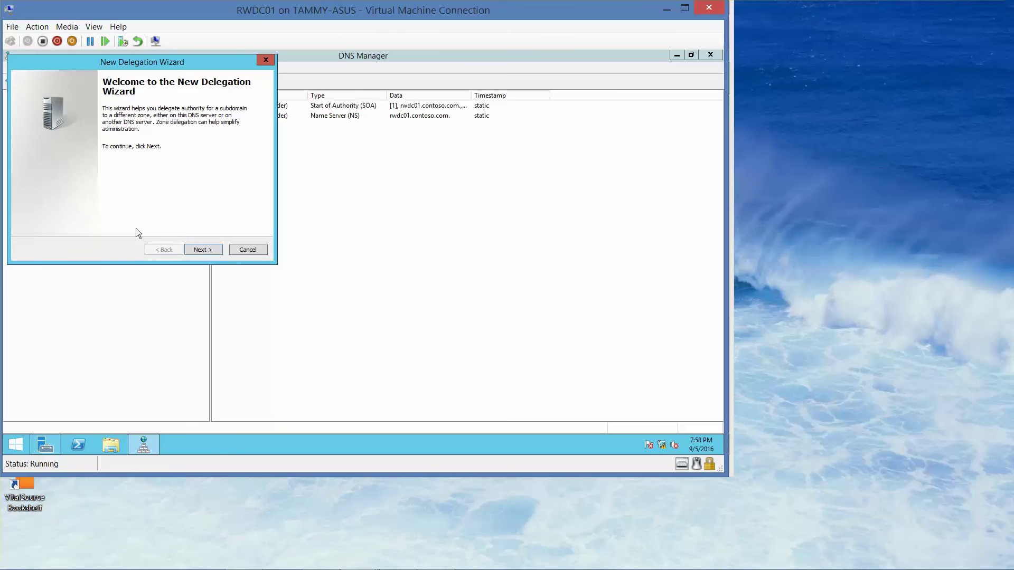
Enter support as the delegated subdomain of fabrikam.com
left_click(215, 250)
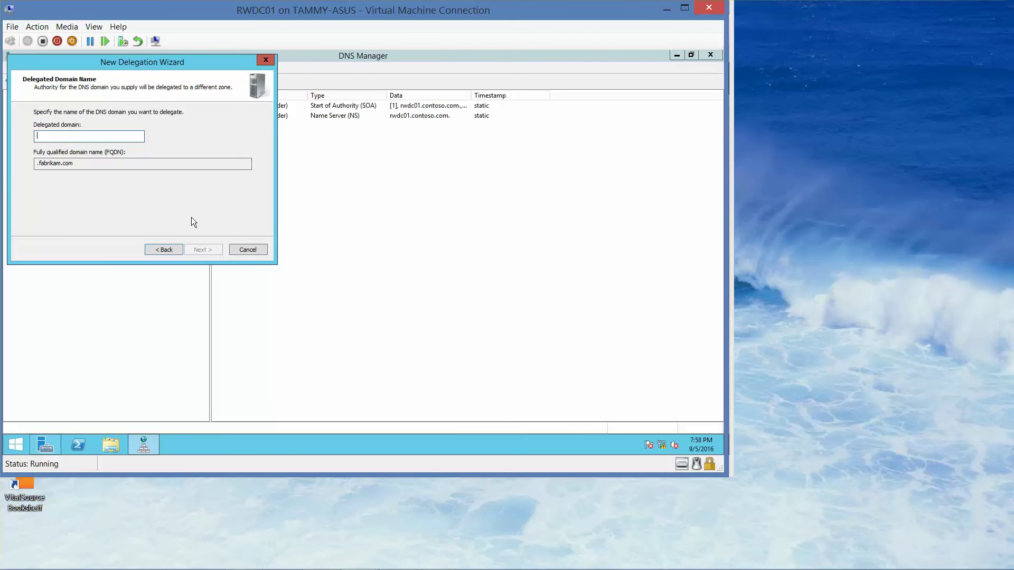
type("supp")
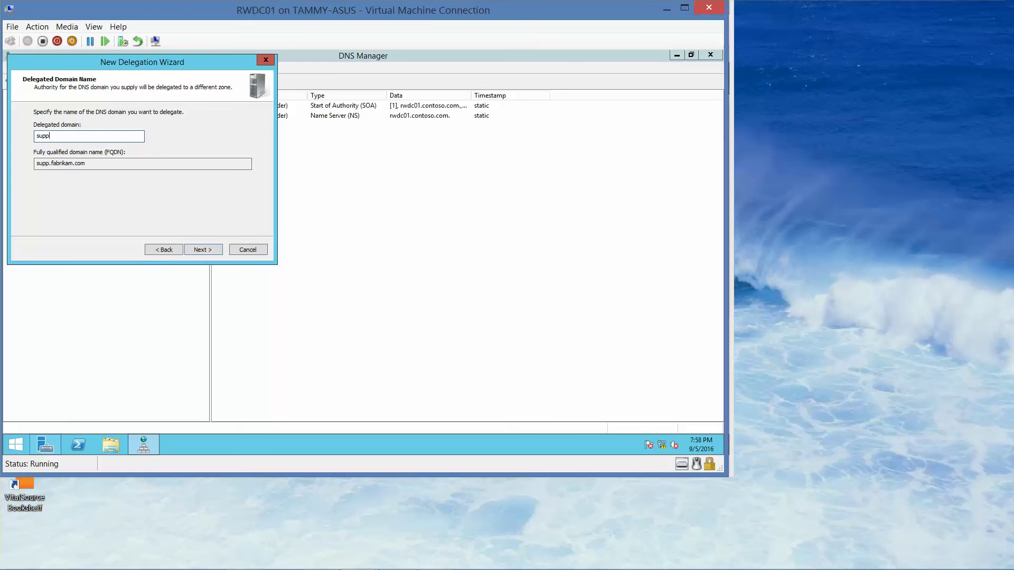
type("ort")
left_click(208, 250)
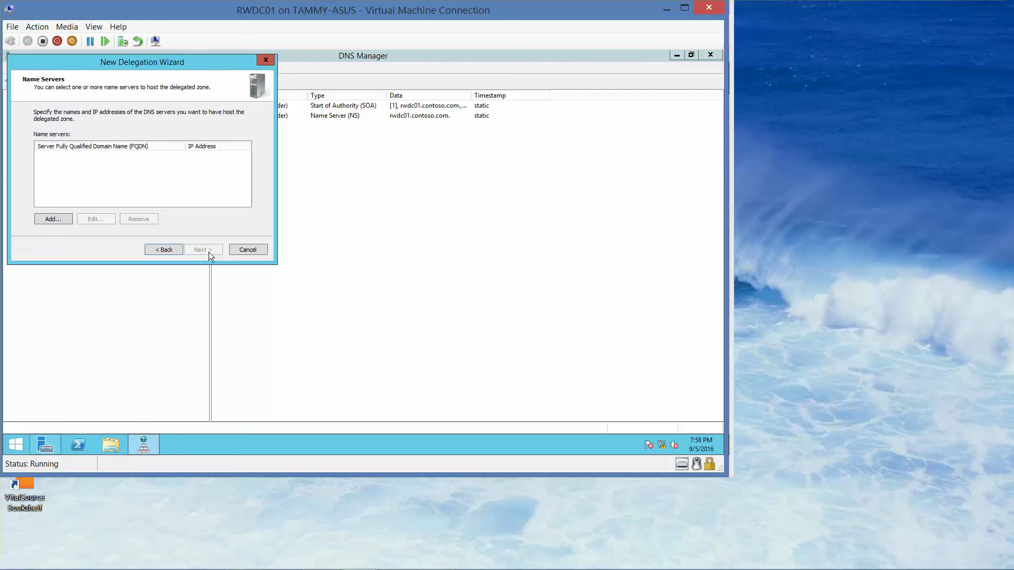
Add server01, resolved to 192.168.1.60, as the delegation's name server
left_click(52, 219)
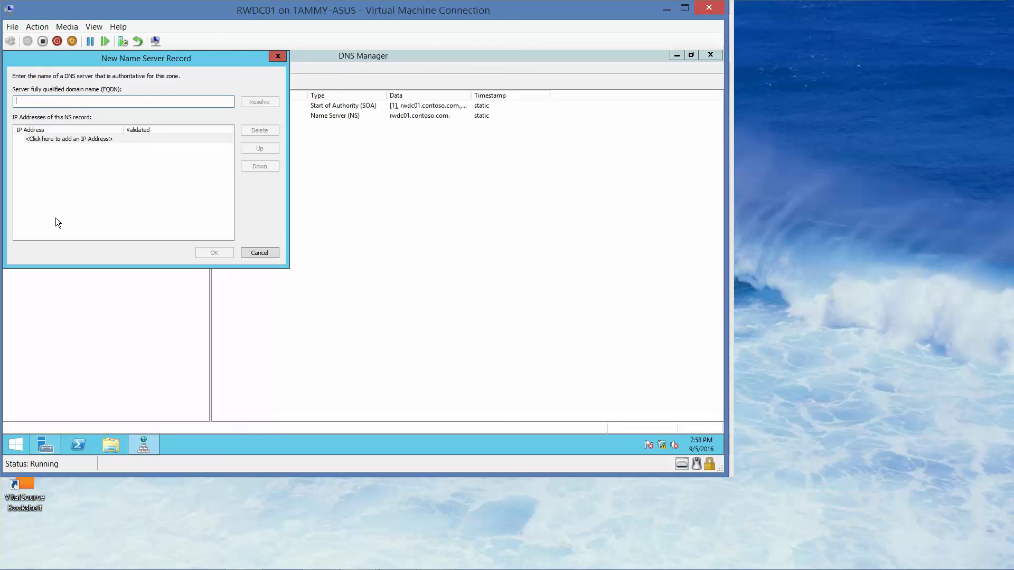
type("server01")
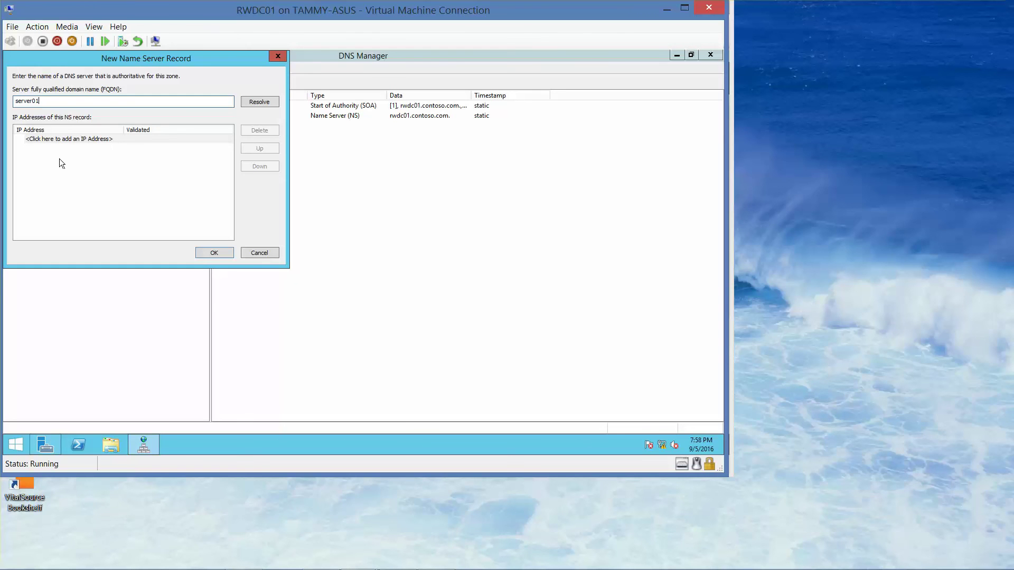
left_click(266, 101)
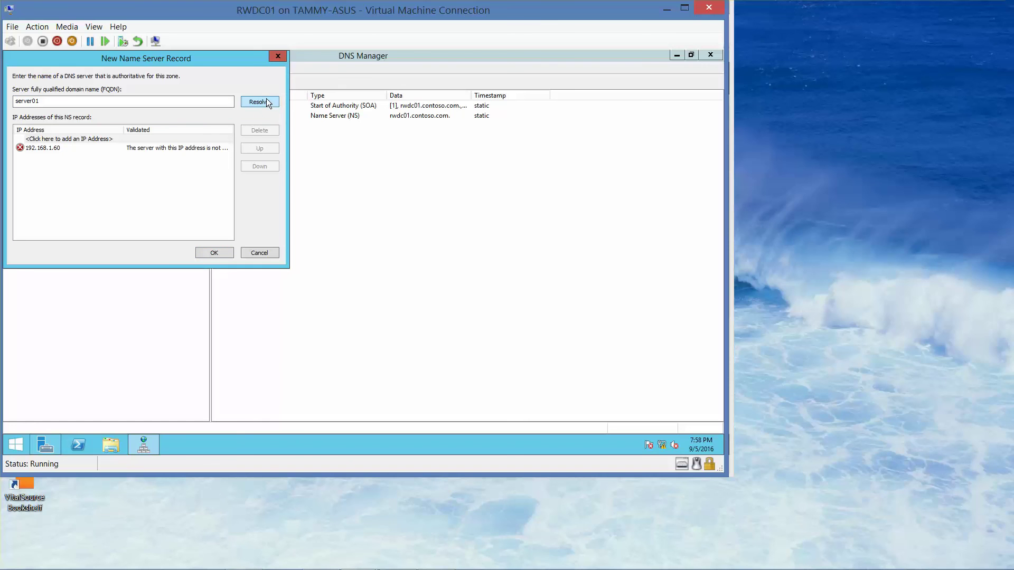
left_click(54, 148)
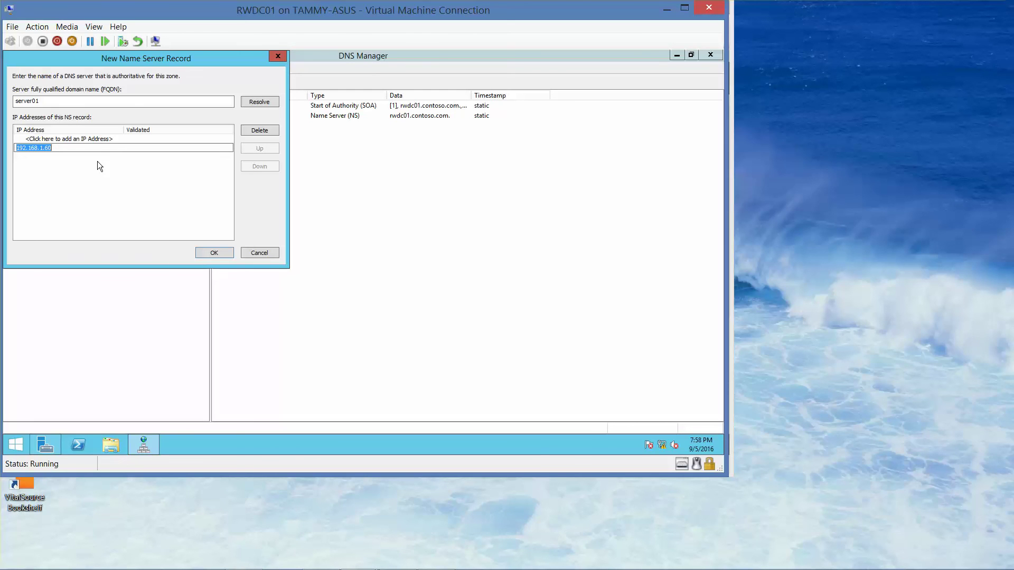
key("Return")
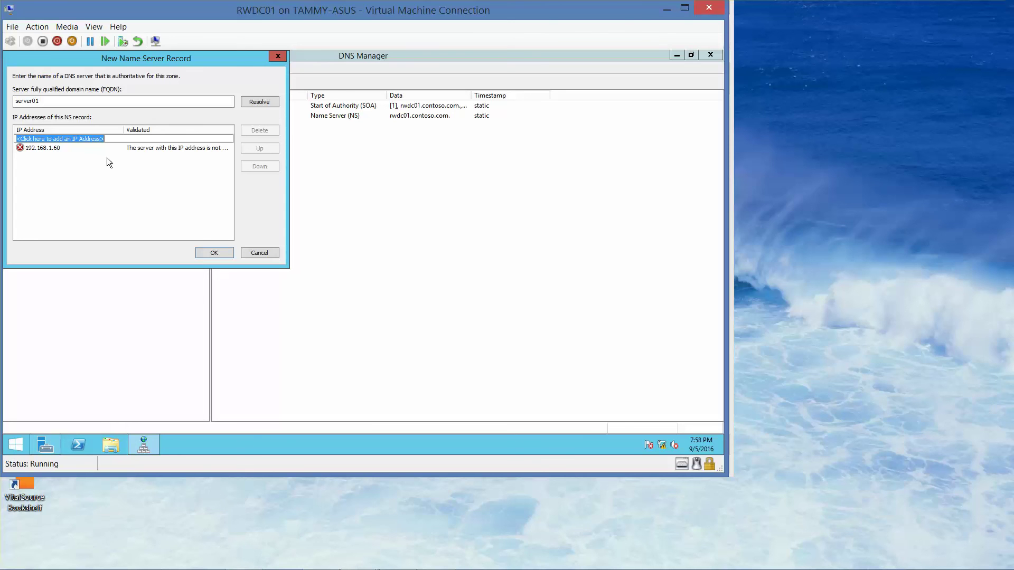
left_click(213, 253)
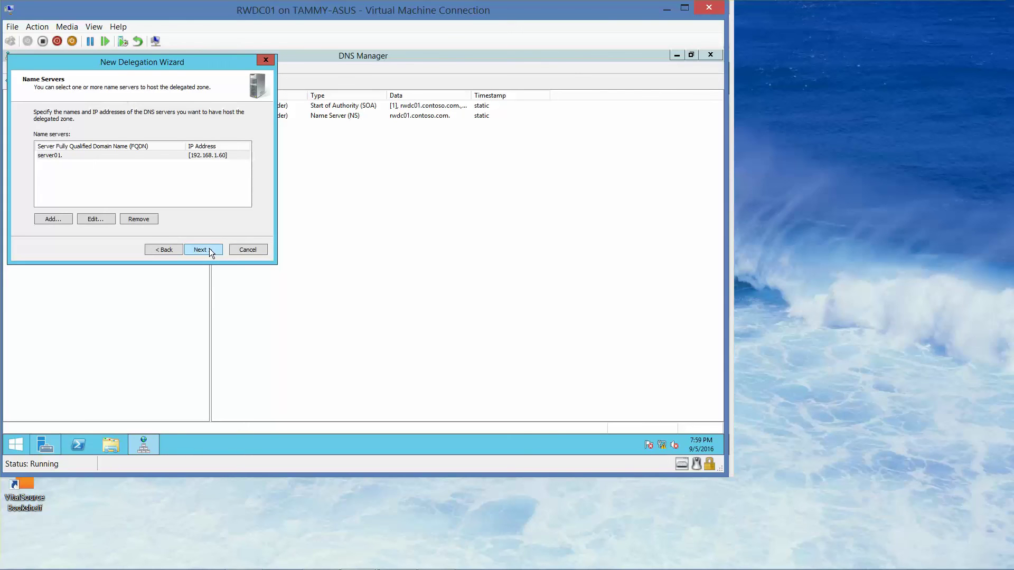
Finish the support delegation, then switch to Server01 and maximize its DNS Manager
left_click(209, 251)
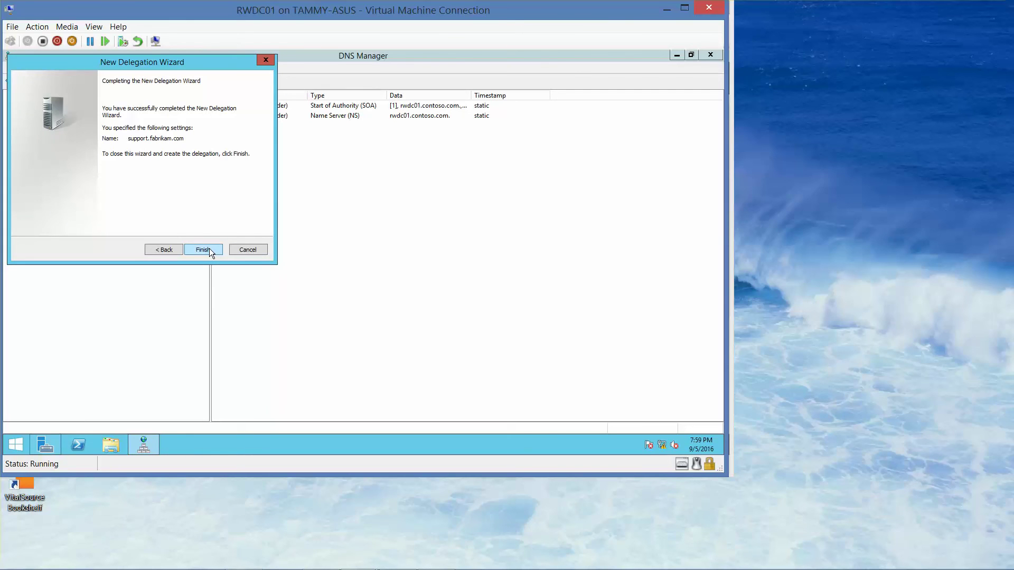
left_click(210, 251)
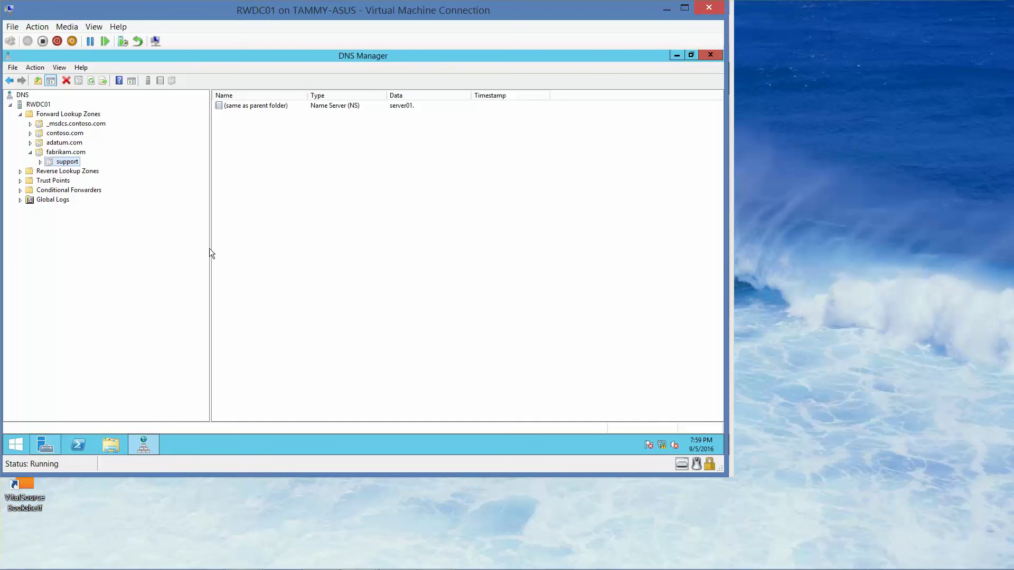
mouse_move(227, 567)
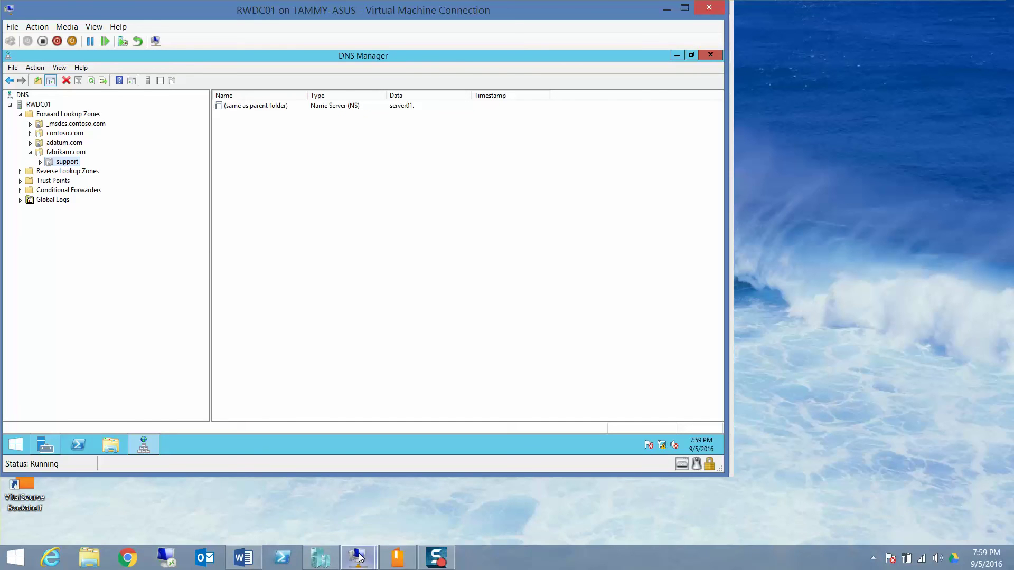
mouse_move(357, 558)
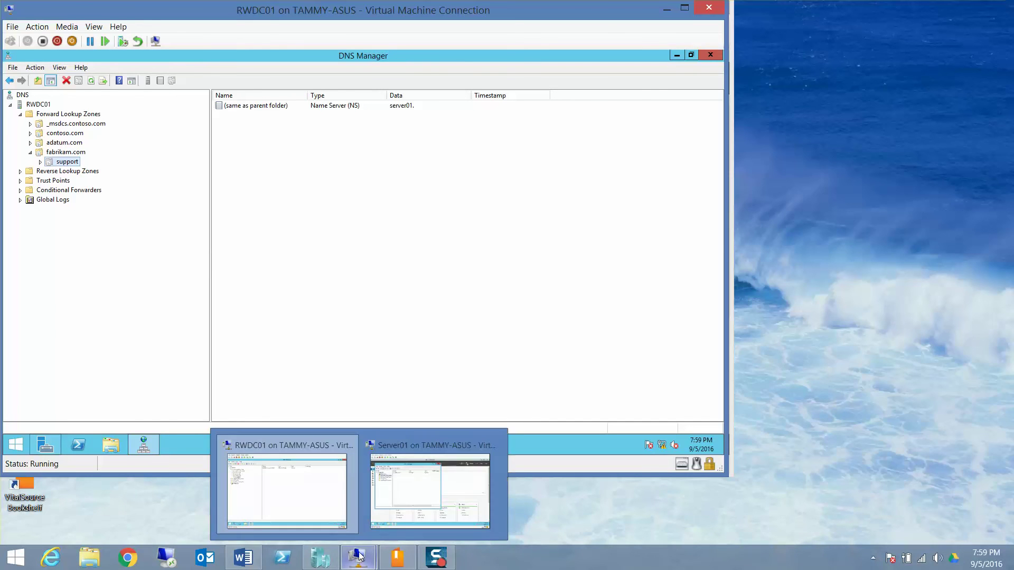
left_click(421, 481)
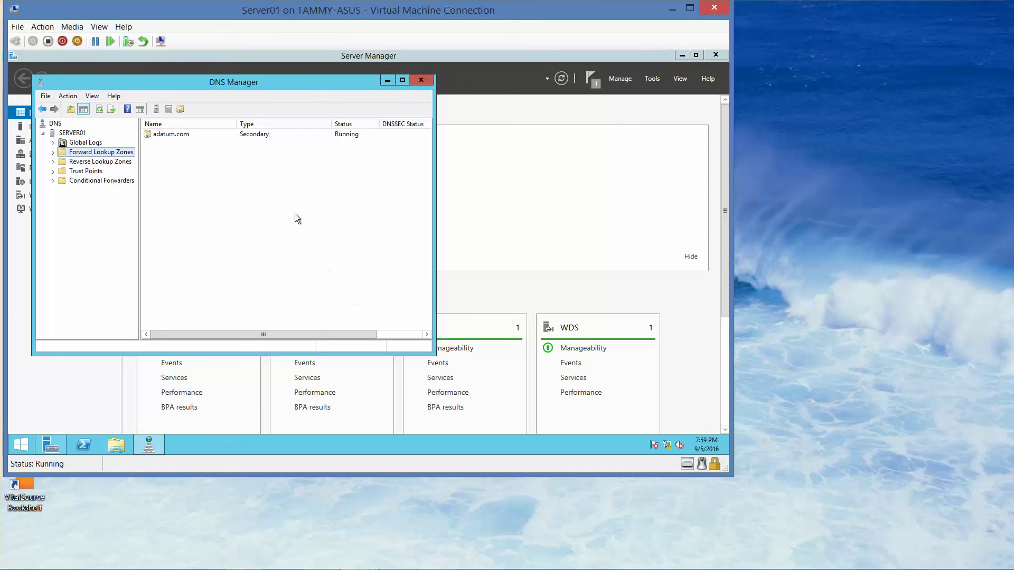
left_click(403, 81)
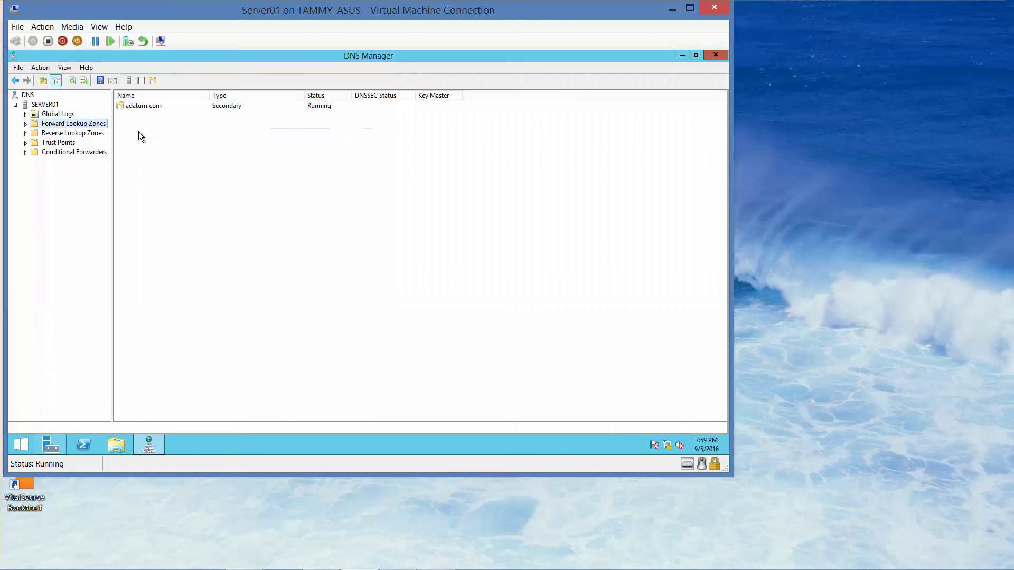
left_click_drag(112, 144, 205, 157)
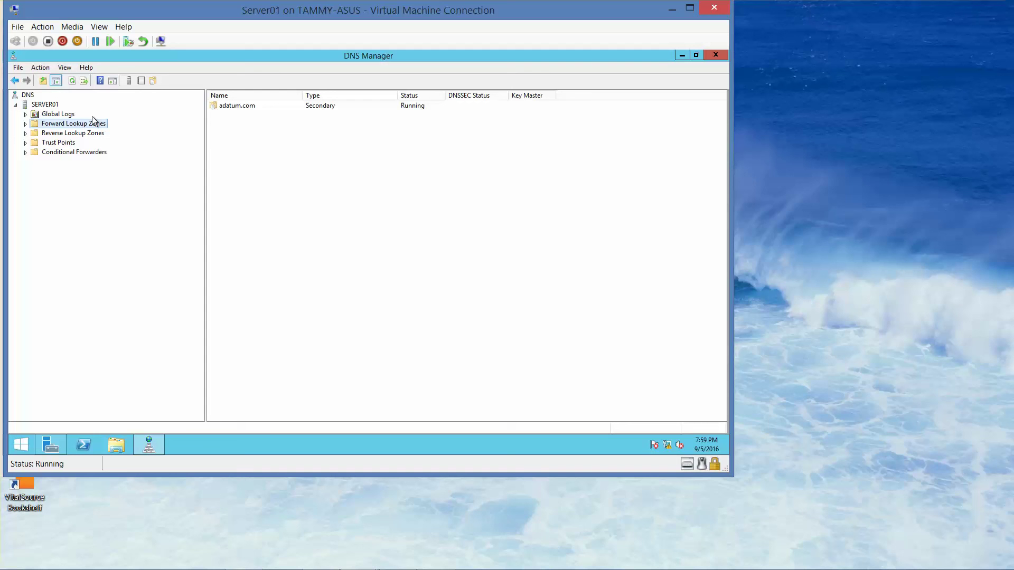
Set up primary zone support.fabrikam.com with file support.fabrikam.com.dns and no dynamic updates
right_click(79, 127)
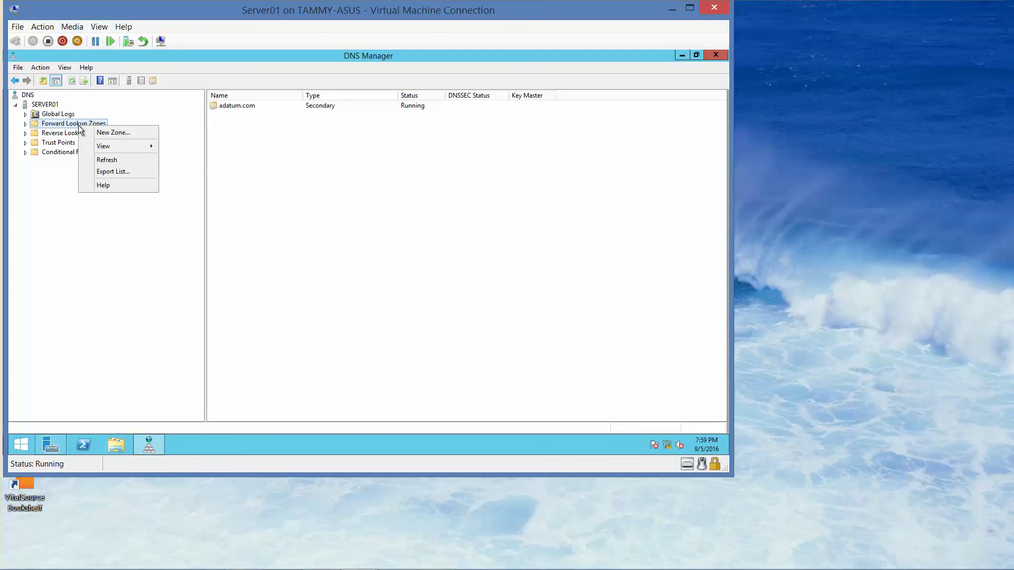
left_click(99, 134)
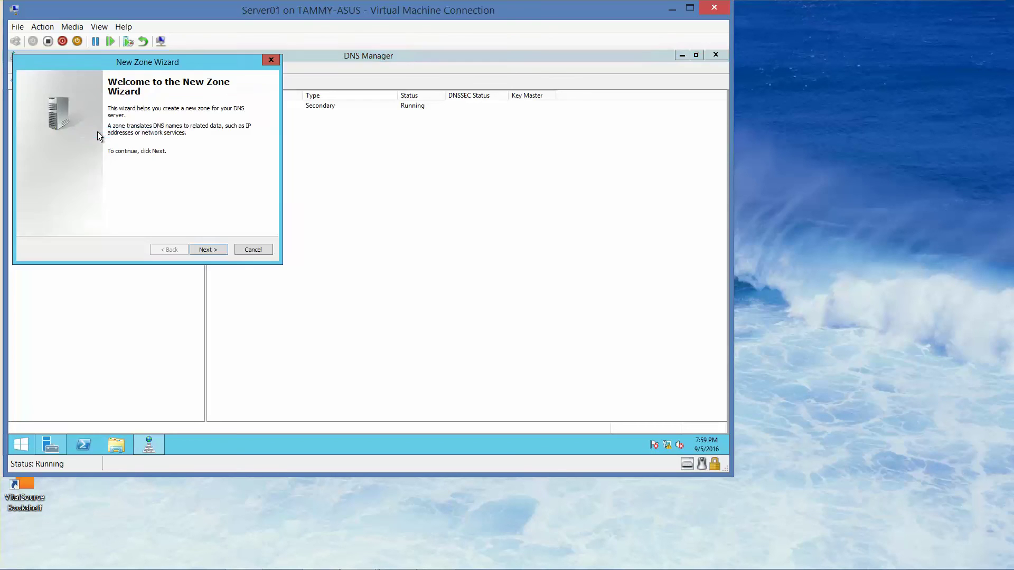
left_click(207, 252)
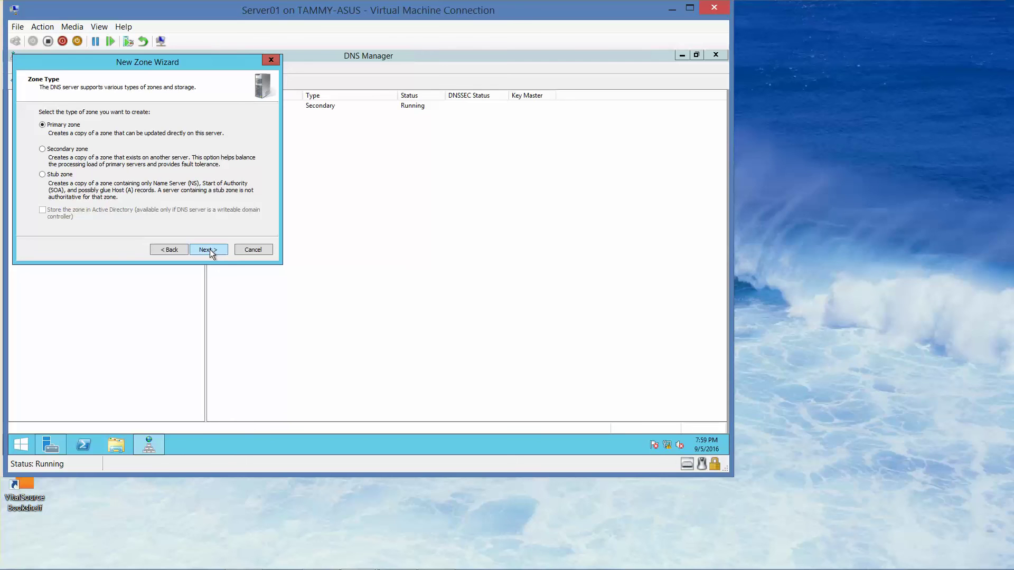
left_click(210, 249)
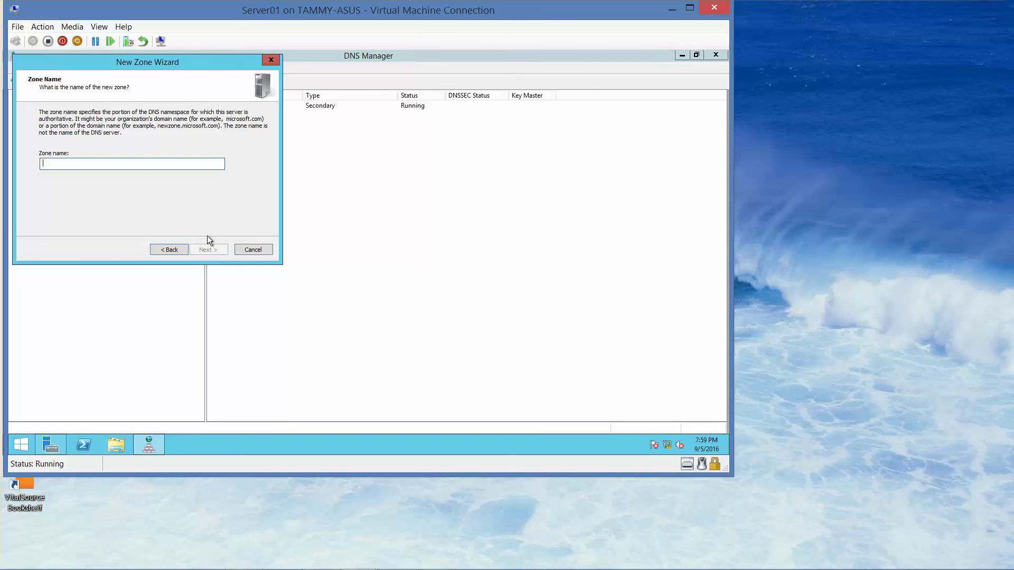
type("support.fabrikam.com")
left_click(214, 249)
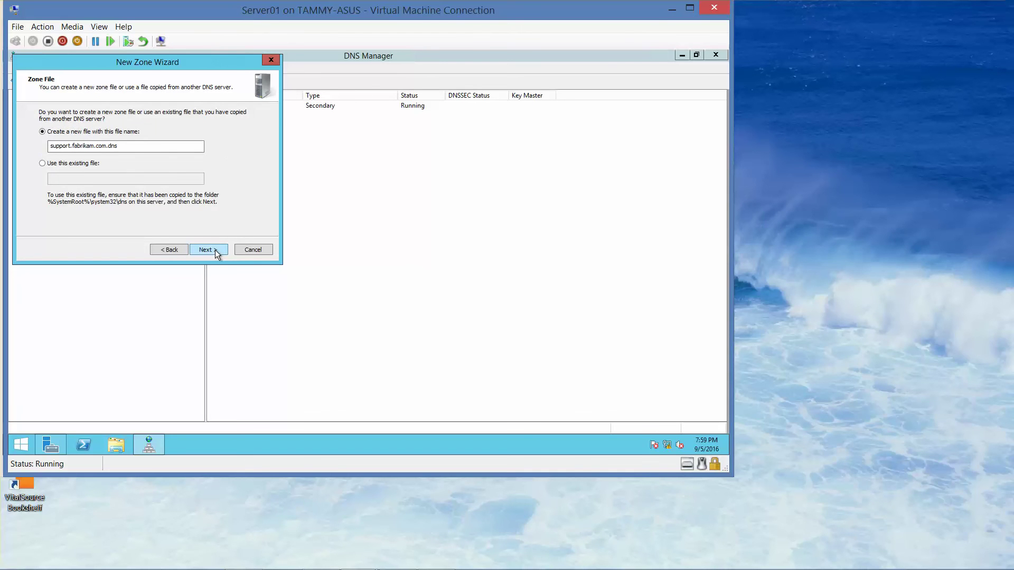
left_click(215, 249)
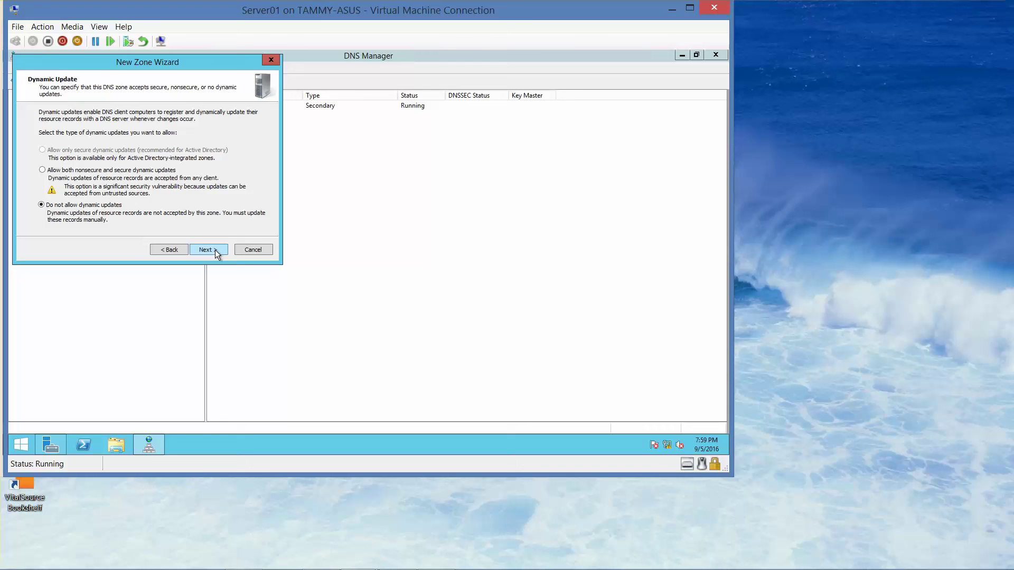
left_click(215, 249)
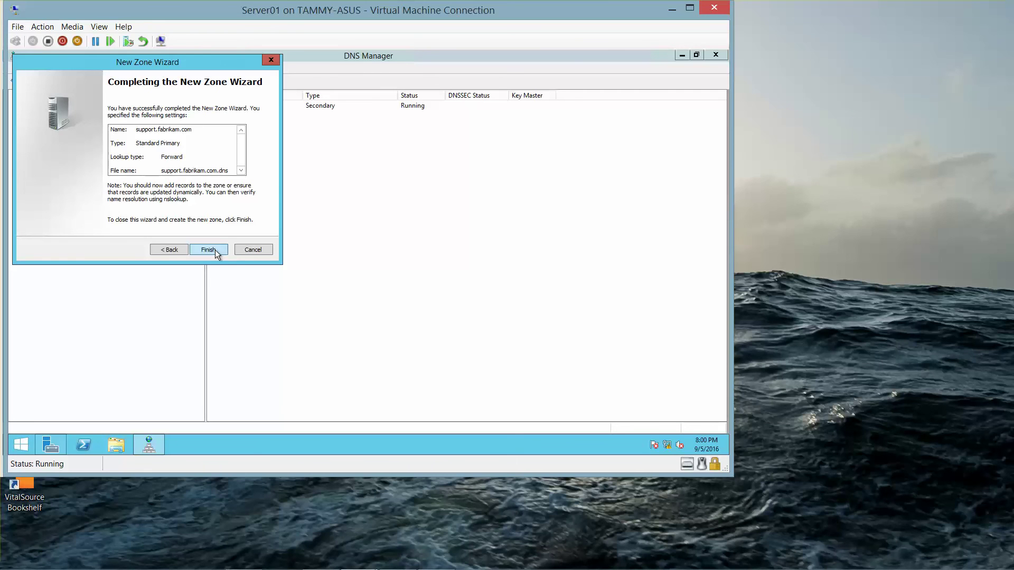
Finish the wizard so support.fabrikam.com runs as a Standard Primary zone beside adatum.com
left_click(215, 249)
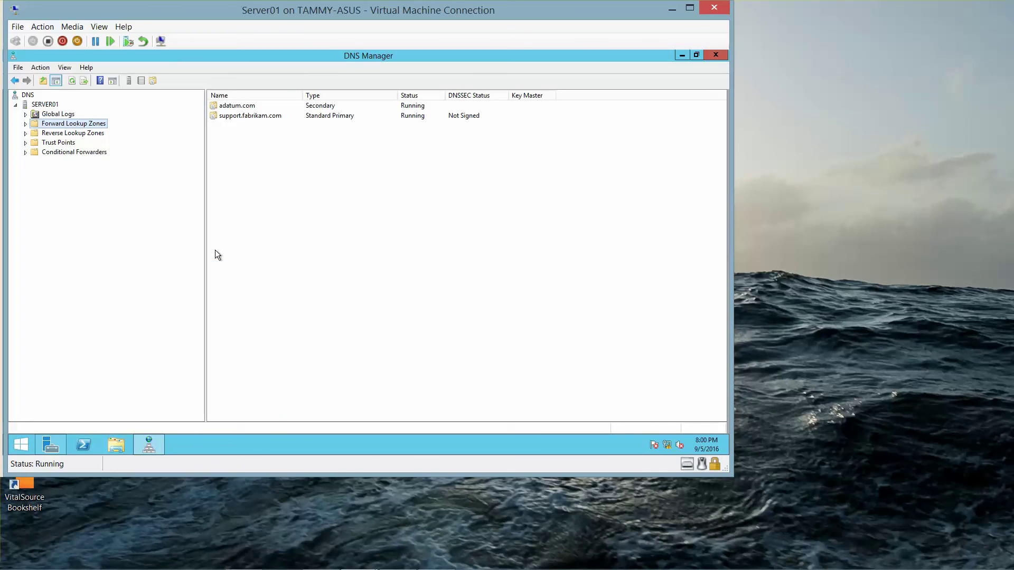